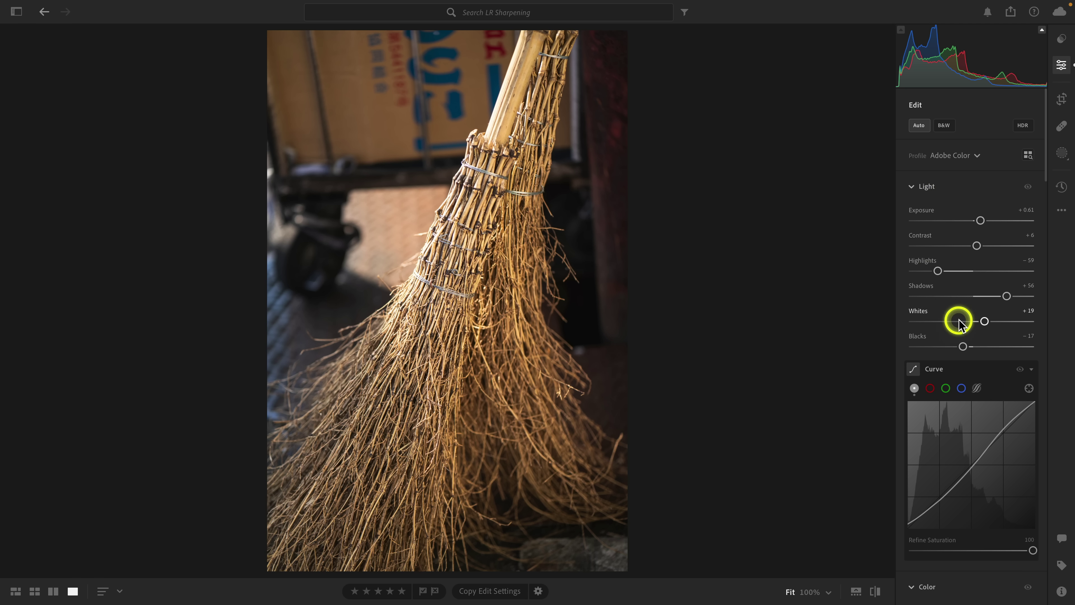
Step: Compare the edited broom photo with its original and inspect the broom's bound stems at 100% zoom
{"action": "key", "text": "backslash"}
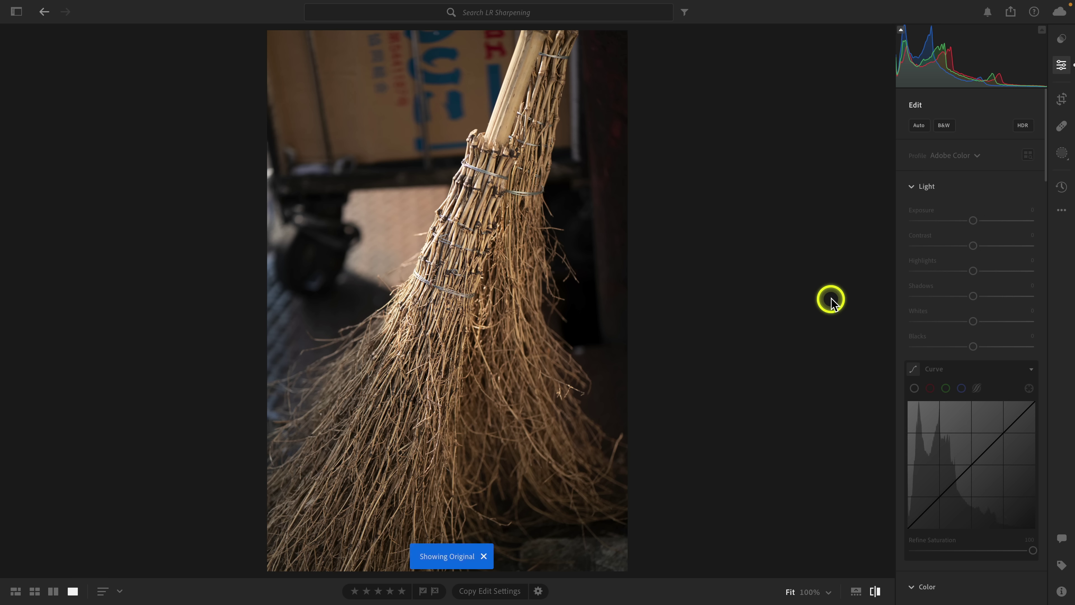
{"action": "key", "text": "backslash"}
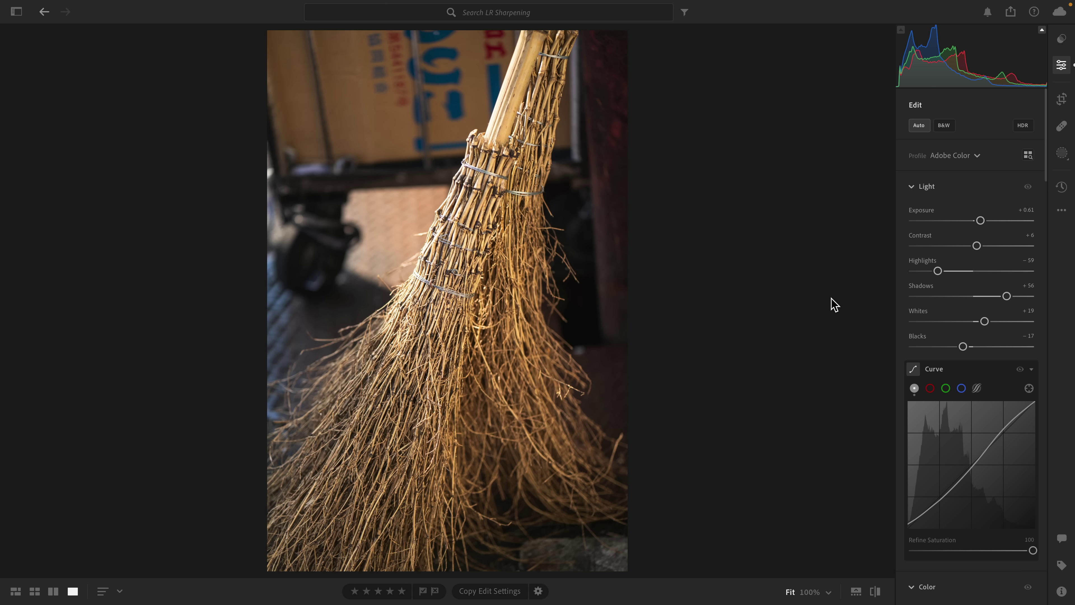
{"action": "scroll", "coordinate": [974, 266], "scroll_direction": "down", "scroll_amount": 20}
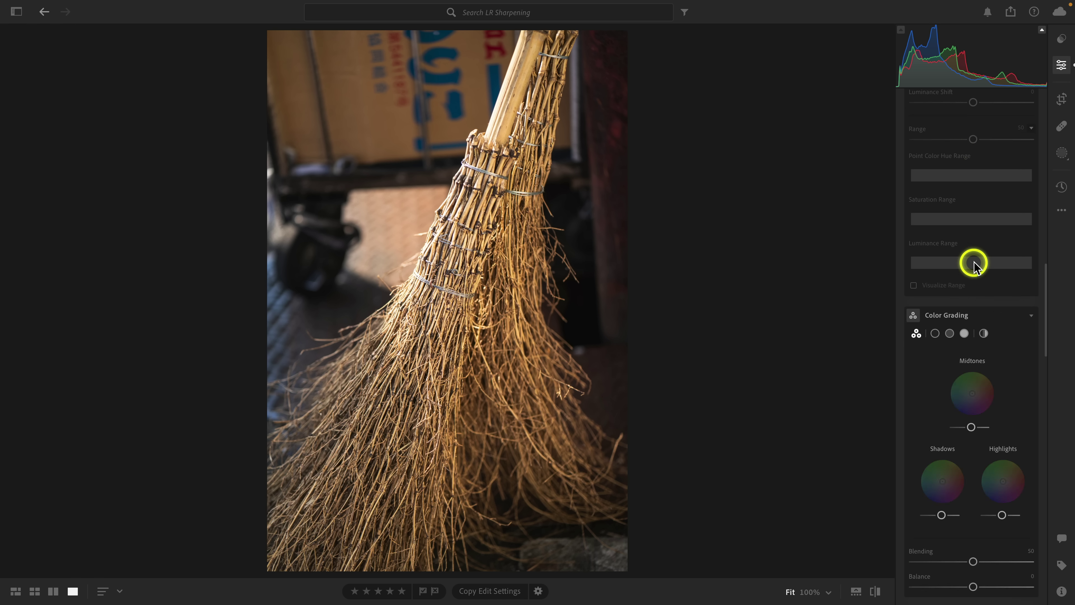
{"action": "scroll", "coordinate": [974, 266], "scroll_direction": "down", "scroll_amount": 10}
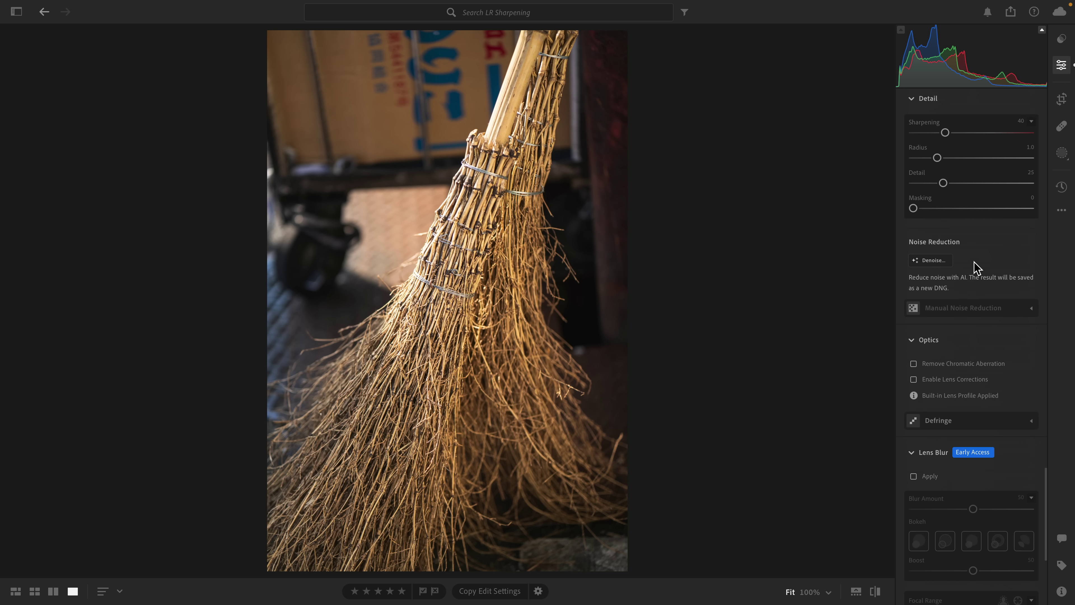
{"action": "scroll", "coordinate": [974, 267], "scroll_direction": "up", "scroll_amount": 4}
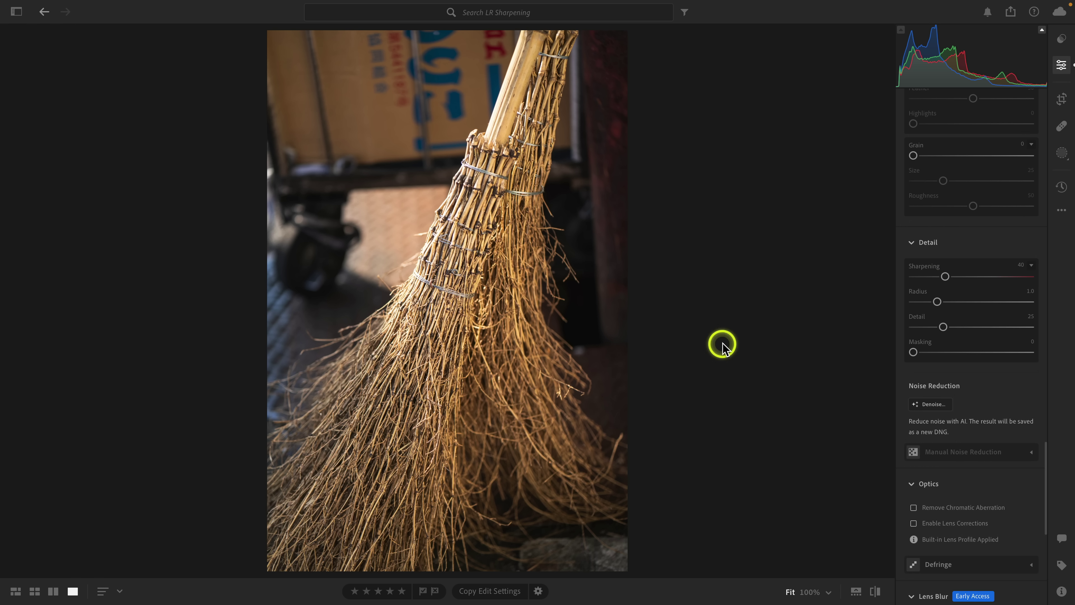
{"action": "left_click", "coordinate": [472, 266]}
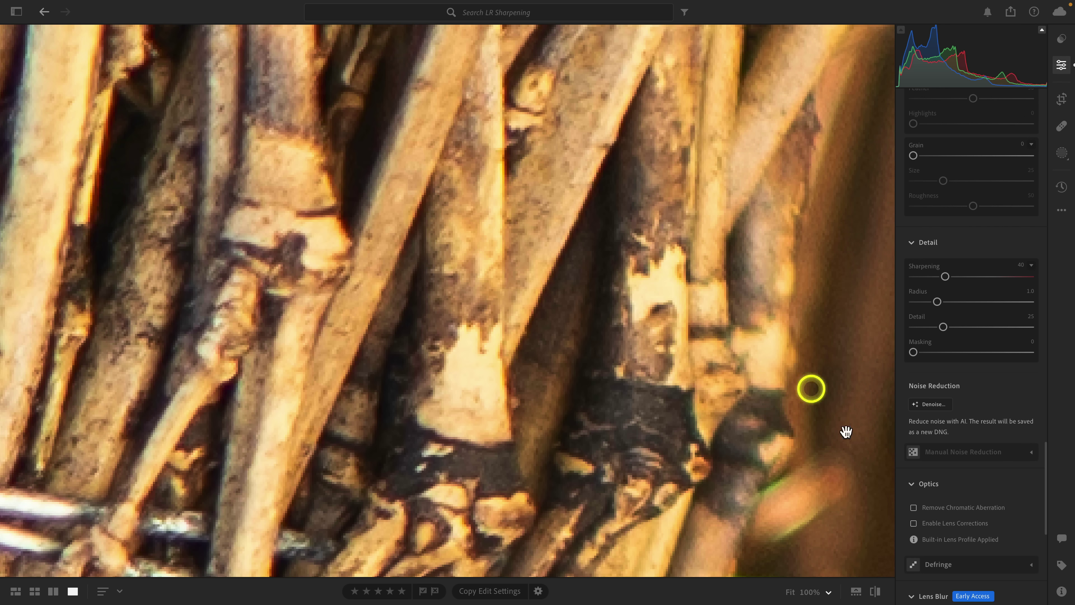
{"action": "left_click", "coordinate": [828, 591]}
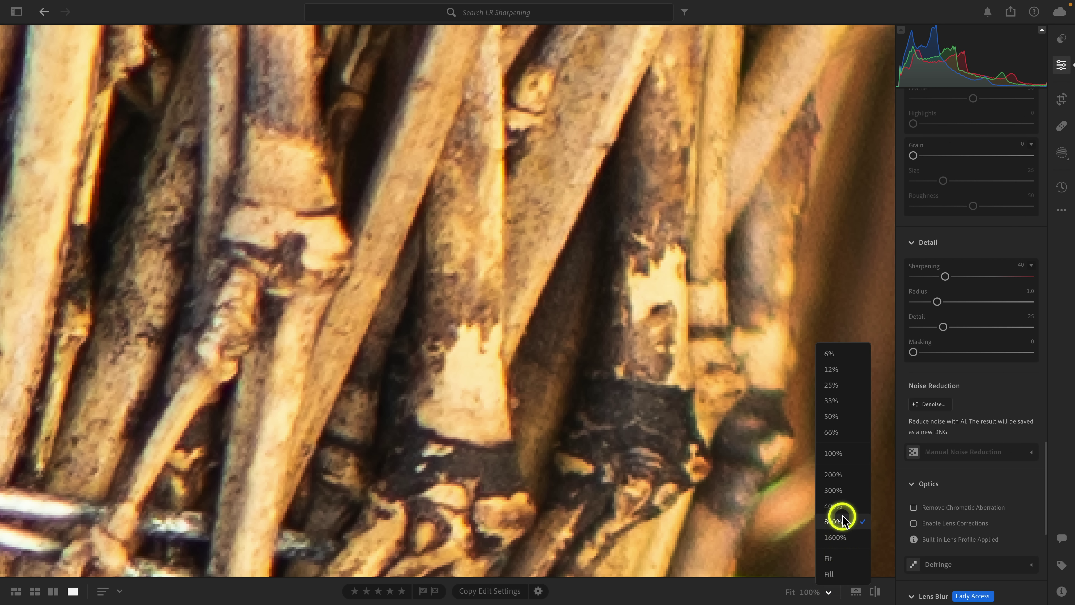
{"action": "left_click", "coordinate": [841, 454]}
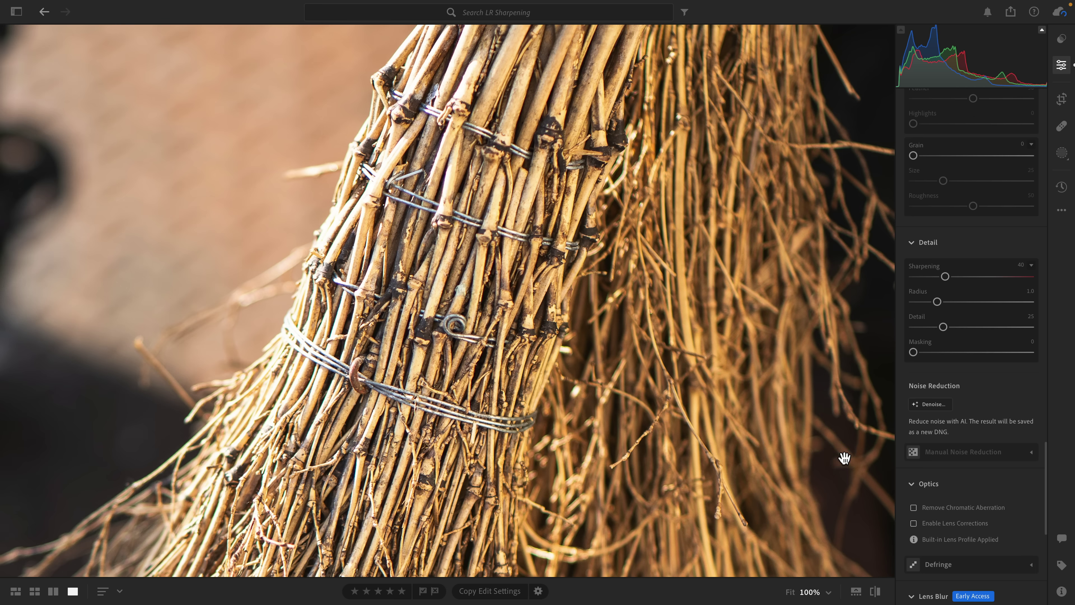
Step: Try Sharpening amounts of 0 and 70 with the grayscale preview, ending at 68
{"action": "left_click", "coordinate": [945, 277]}
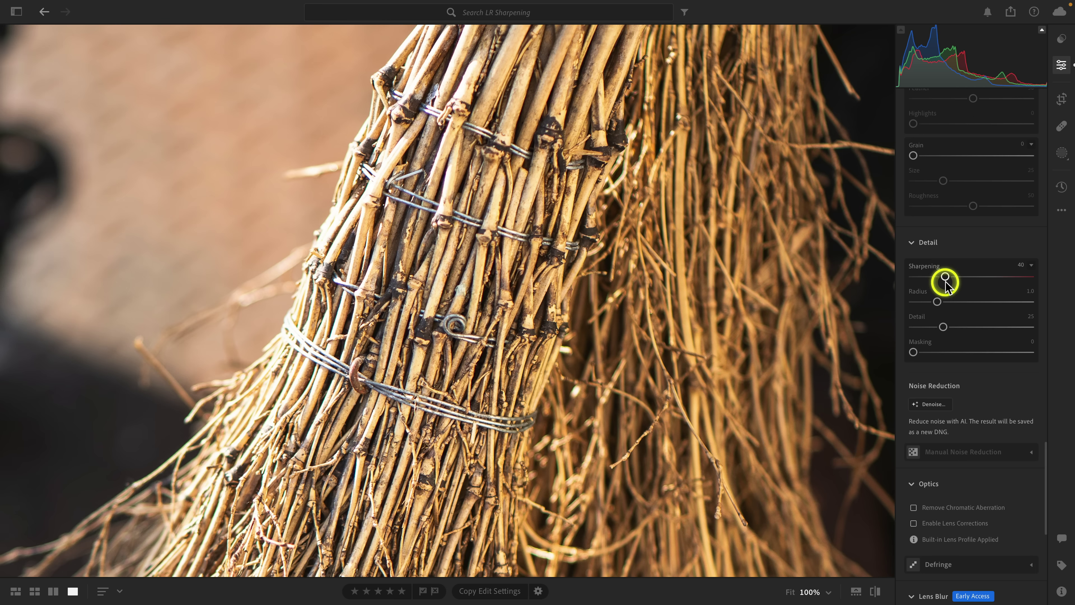
{"action": "left_click_drag", "start_coordinate": [945, 277], "coordinate": [866, 271]}
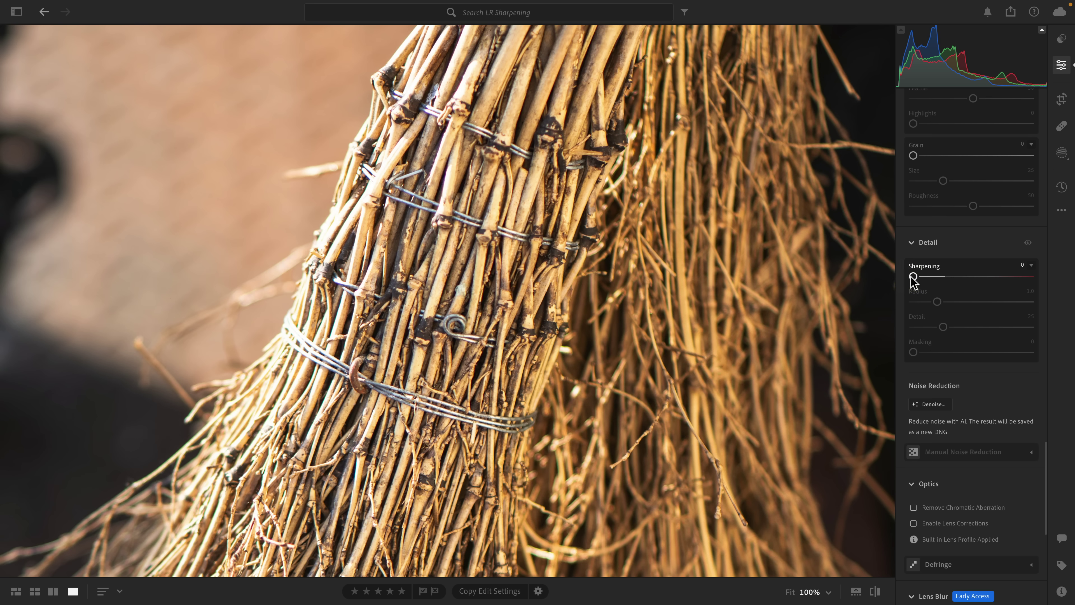
{"action": "left_click_drag", "start_coordinate": [911, 276], "coordinate": [968, 277]}
{"action": "key", "text": "alt"}
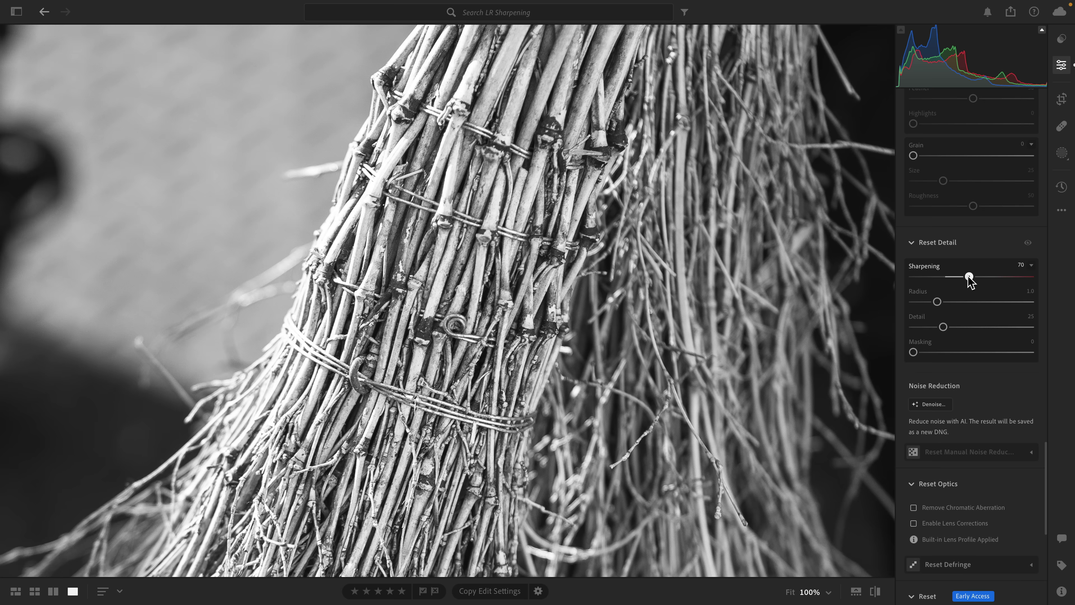
{"action": "left_click_drag", "start_coordinate": [968, 277], "coordinate": [1023, 279]}
{"action": "left_click_drag", "start_coordinate": [1023, 277], "coordinate": [966, 277]}
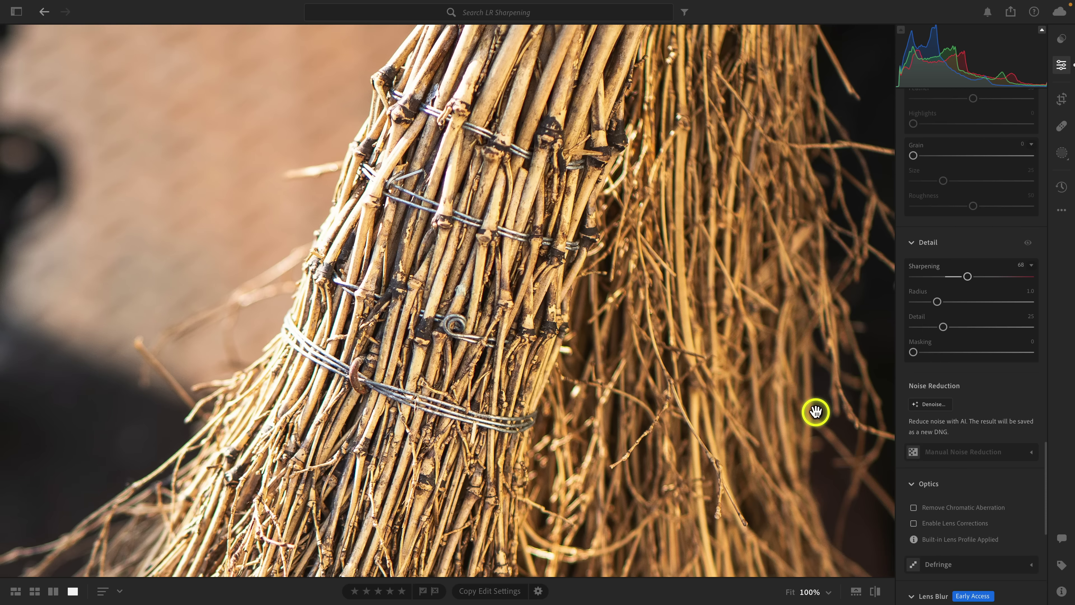
Step: Check the blurred twigs at 300% zoom while trying Sharpening at 34 and raising it to 81
{"action": "left_click", "coordinate": [828, 589]}
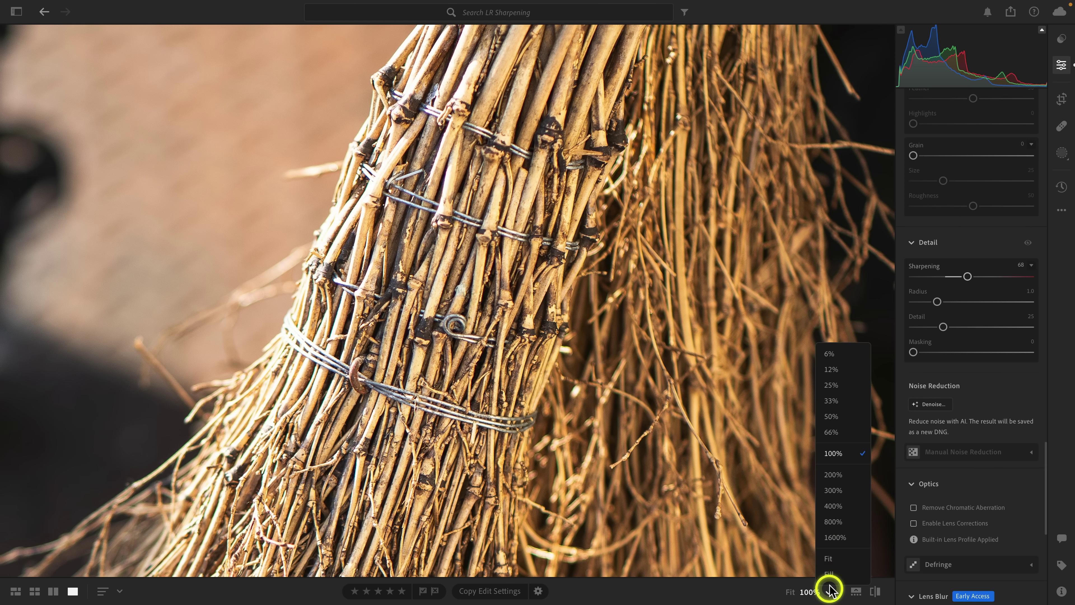
{"action": "left_click", "coordinate": [840, 491]}
{"action": "left_click_drag", "start_coordinate": [840, 492], "coordinate": [296, 381]}
{"action": "left_click_drag", "start_coordinate": [969, 275], "coordinate": [941, 275]}
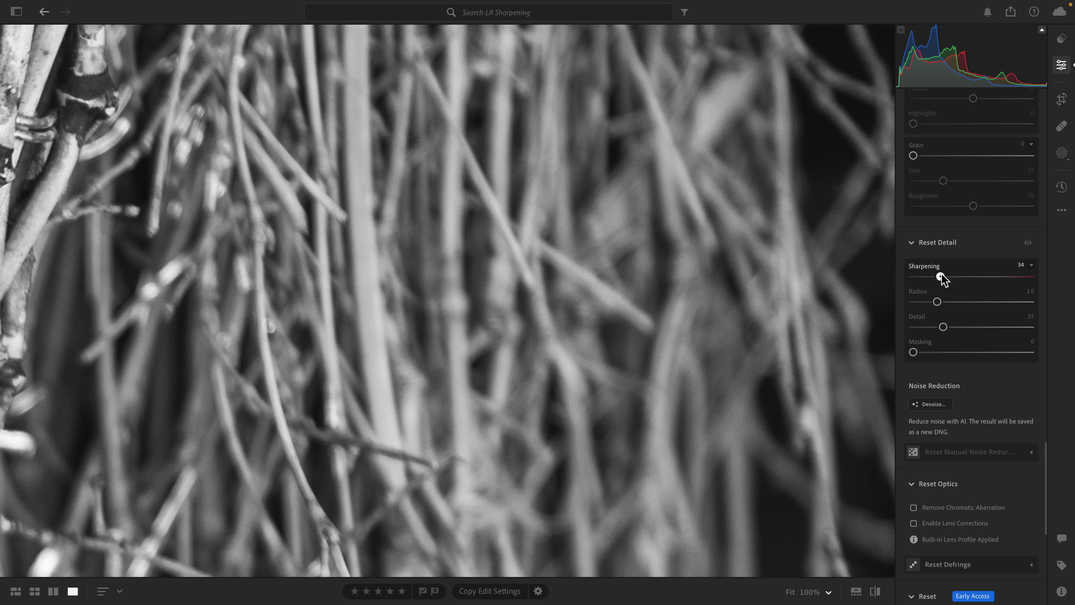
{"action": "left_click_drag", "start_coordinate": [941, 275], "coordinate": [980, 275]}
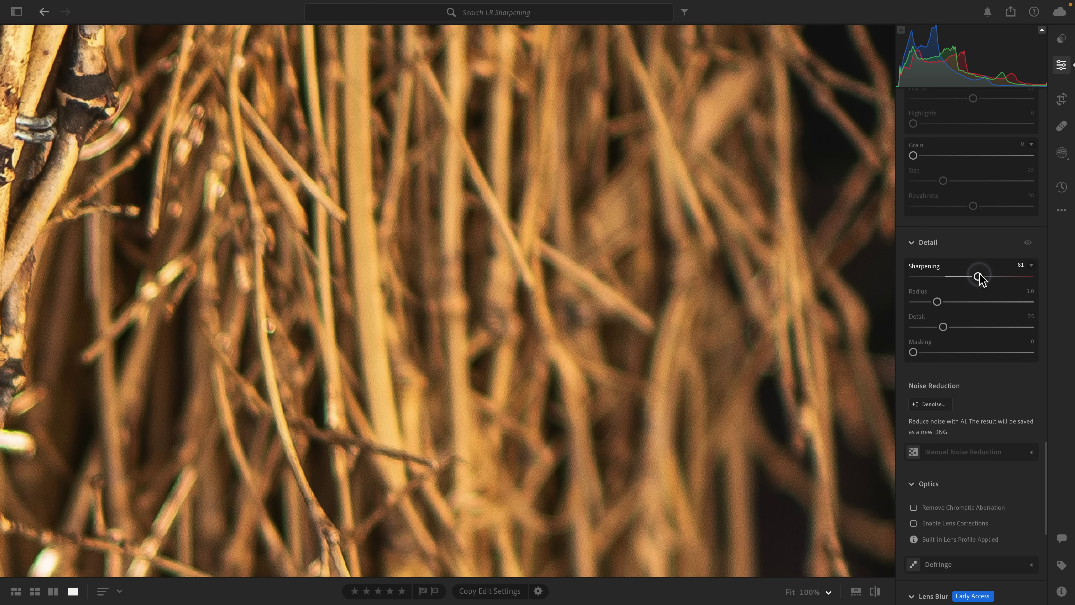
Step: Set Sharpening to 72 while viewing the broom's bound stems at 100% zoom
{"action": "left_click", "coordinate": [461, 293]}
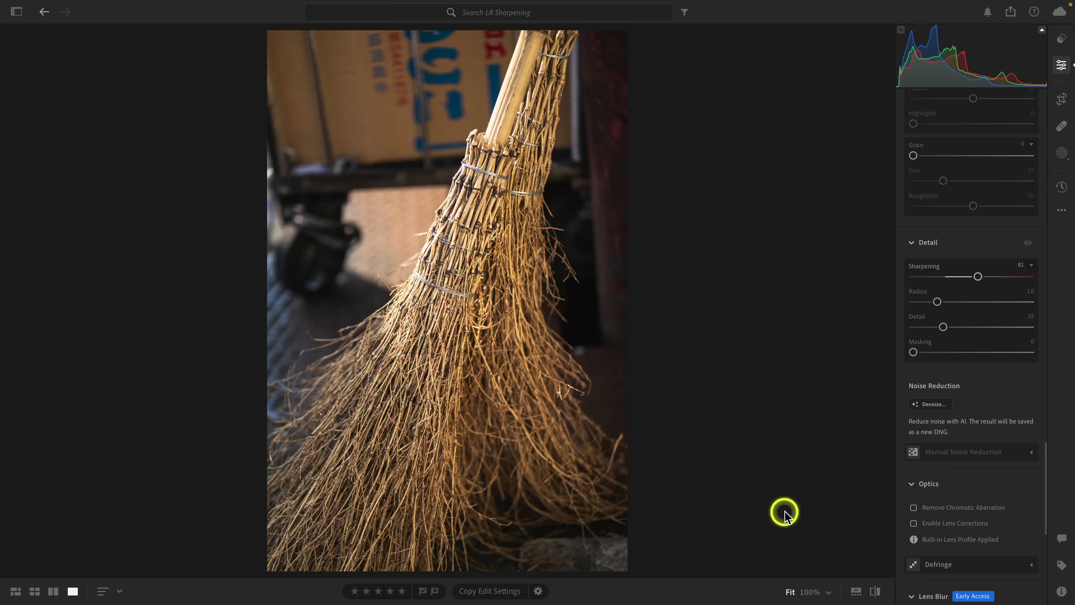
{"action": "left_click", "coordinate": [810, 591]}
{"action": "left_click", "coordinate": [811, 591]}
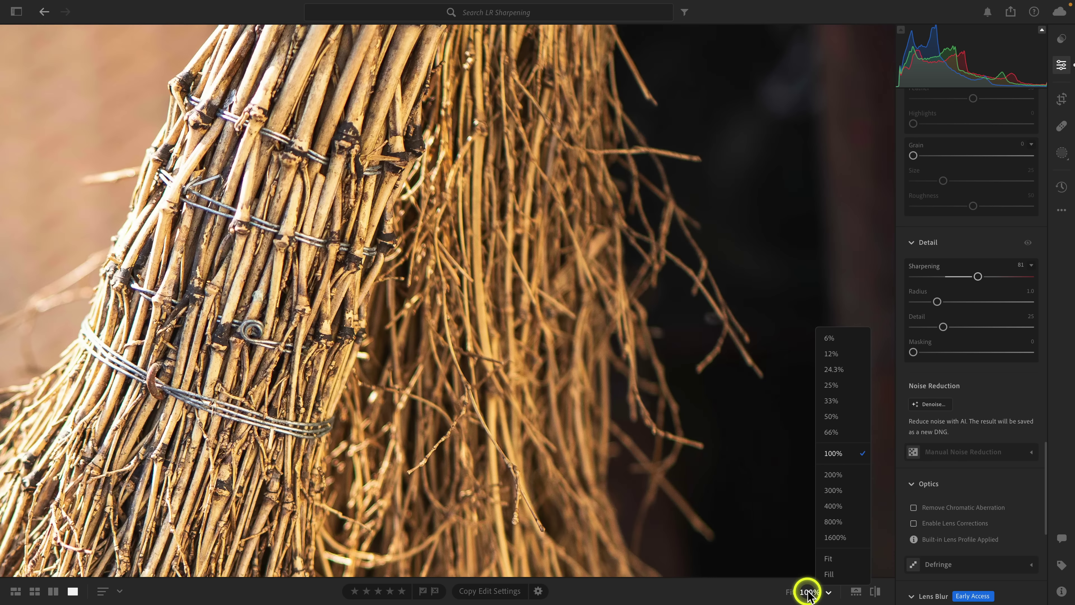
{"action": "left_click_drag", "start_coordinate": [367, 361], "coordinate": [412, 261]}
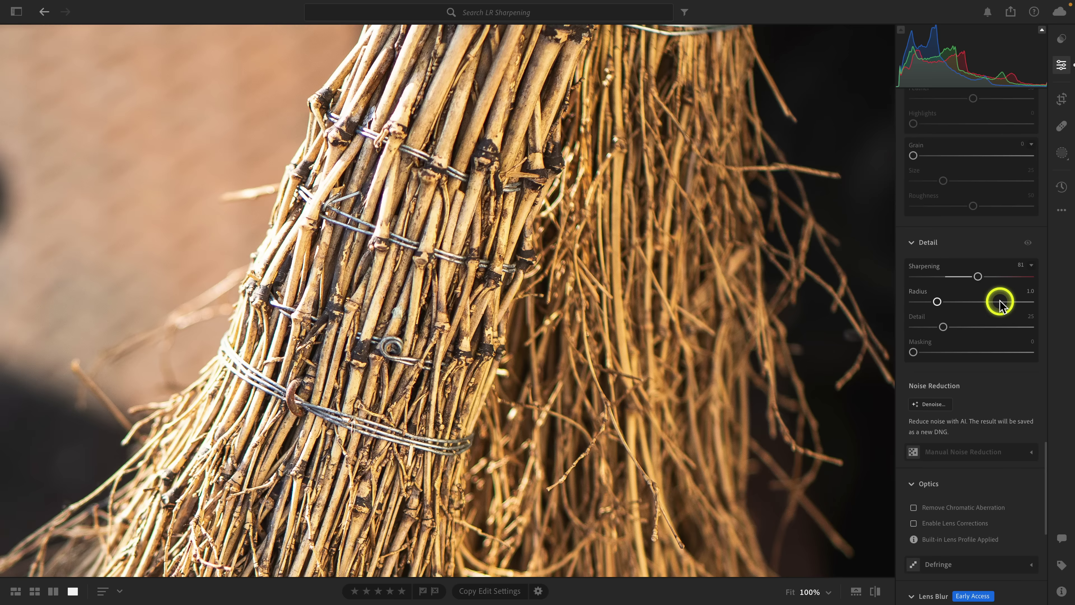
{"action": "key", "text": "alt"}
{"action": "mouse_move", "coordinate": [978, 277]}
{"action": "left_mouse_down"}
{"action": "mouse_move", "coordinate": [946, 279]}
{"action": "mouse_move", "coordinate": [971, 278]}
{"action": "left_mouse_up"}
{"action": "left_click", "coordinate": [970, 277]}
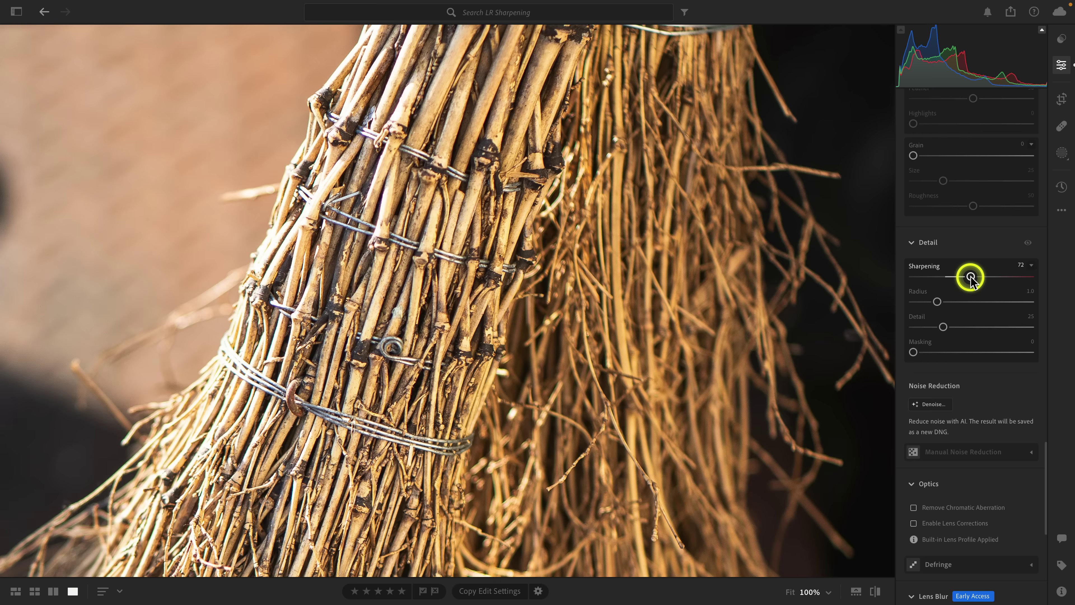
Step: Try sharpening Radius values of 1.1 and 0.5 with the edge preview, and raise Radius to 2.7
{"action": "left_click", "coordinate": [935, 302]}
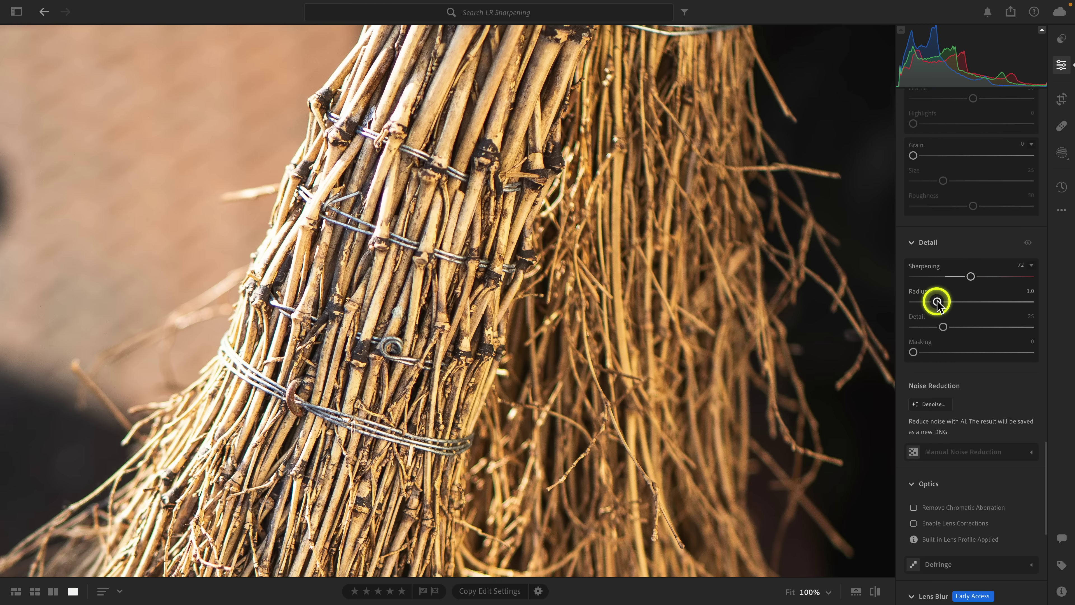
{"action": "key", "text": "alt"}
{"action": "left_click_drag", "start_coordinate": [937, 301], "coordinate": [943, 302]}
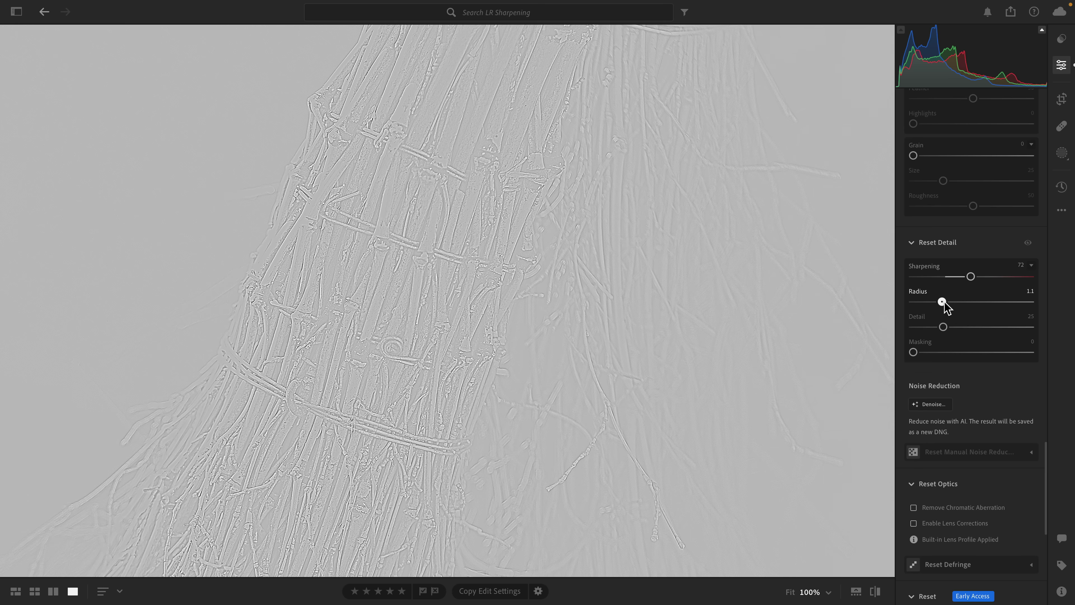
{"action": "left_click_drag", "start_coordinate": [943, 303], "coordinate": [896, 305]}
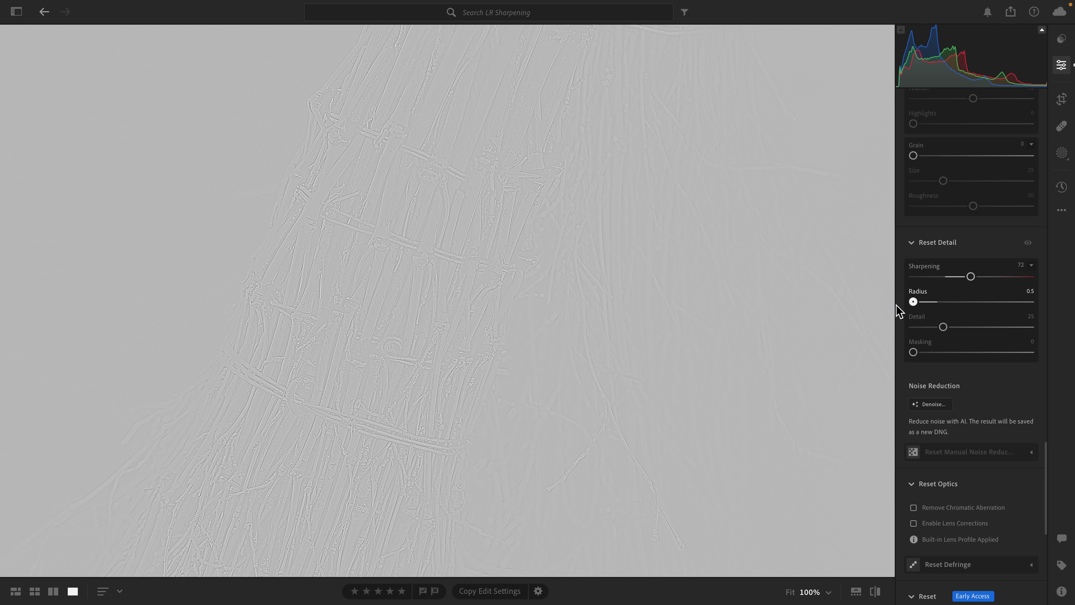
{"action": "left_click", "coordinate": [897, 307]}
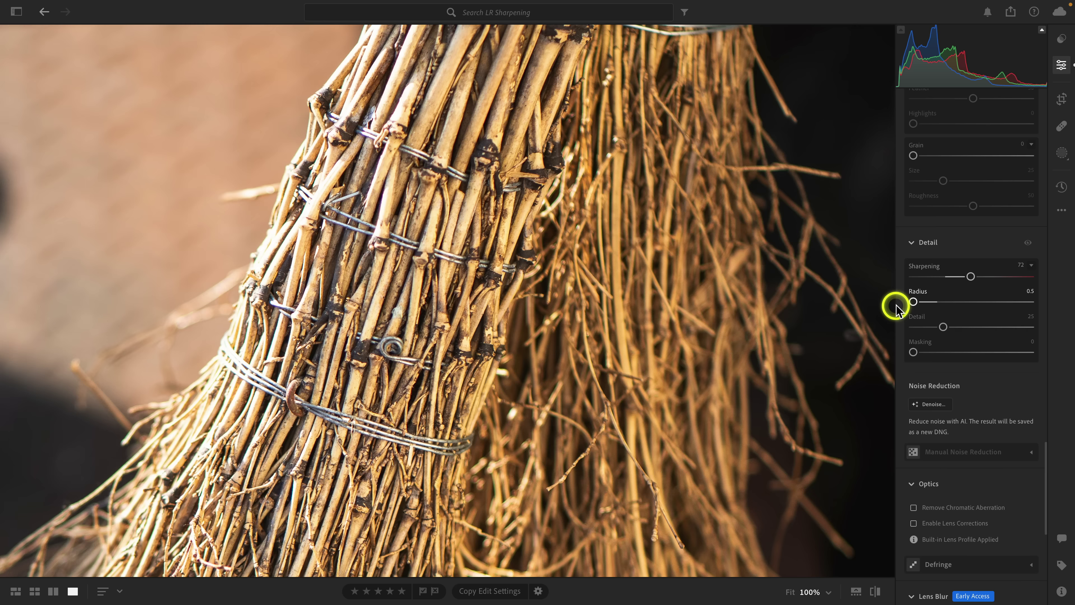
{"action": "left_click_drag", "start_coordinate": [913, 302], "coordinate": [1018, 305]}
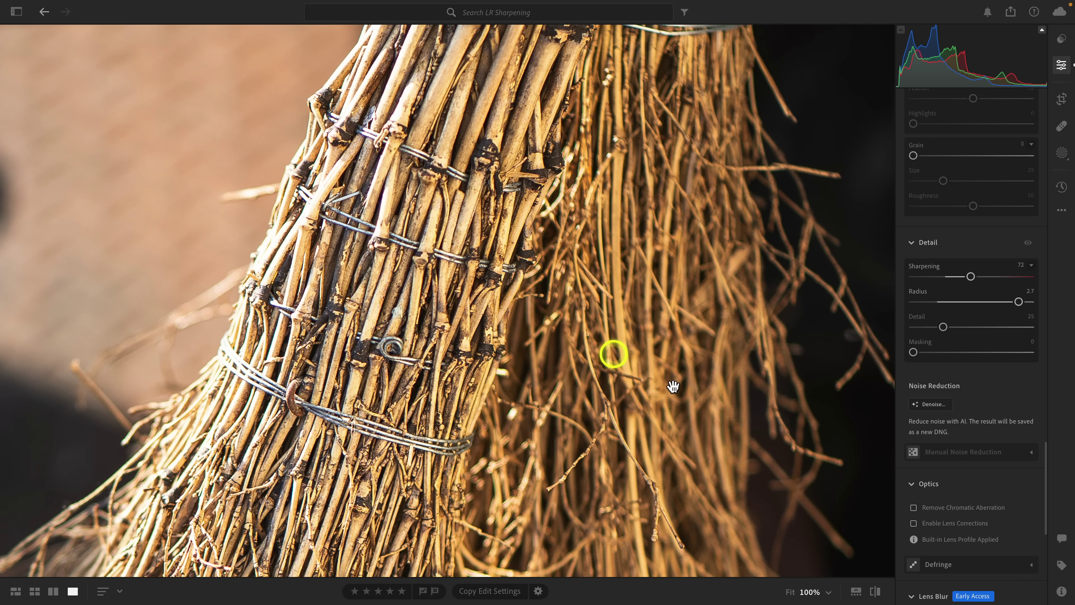
Step: Compare Radius values of 1.0 and 0.5 at 200% zoom and reset Radius to its default of 1.0
{"action": "left_click", "coordinate": [828, 591]}
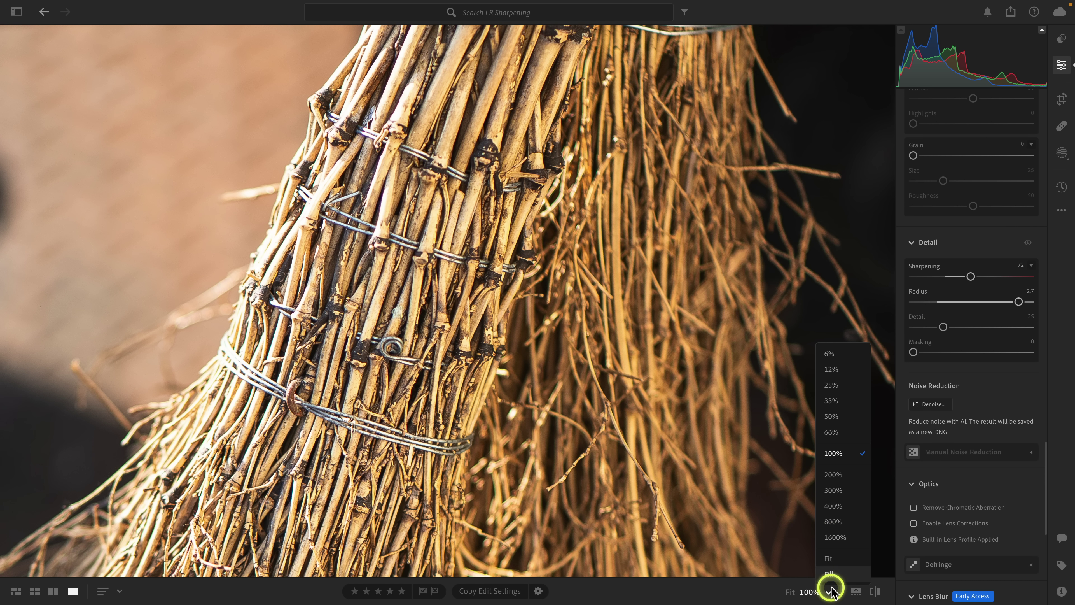
{"action": "left_click", "coordinate": [833, 476]}
{"action": "left_click_drag", "start_coordinate": [389, 349], "coordinate": [652, 346]}
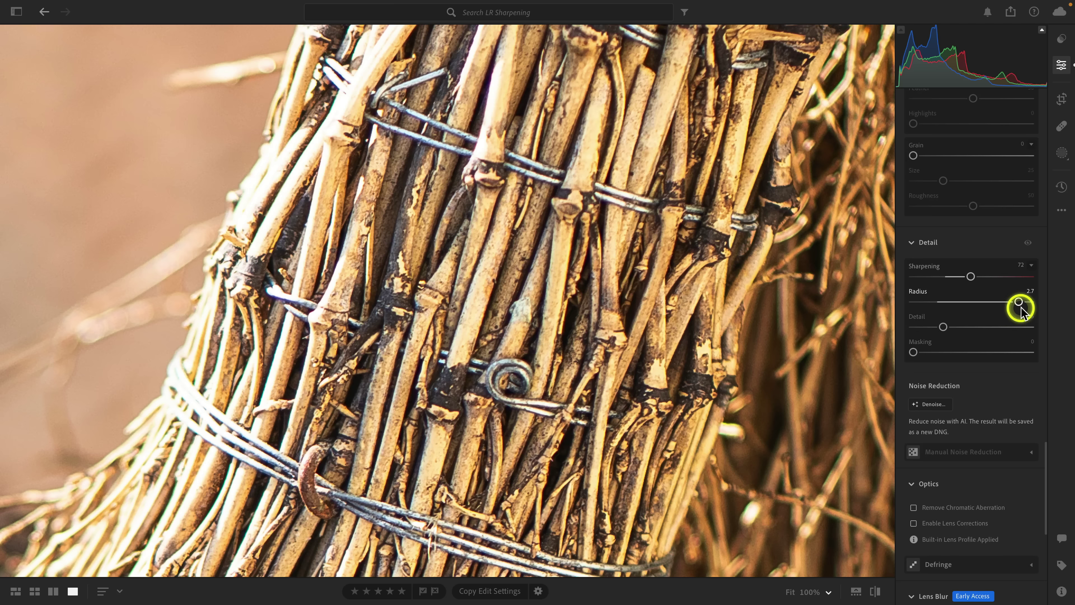
{"action": "left_click_drag", "start_coordinate": [1018, 301], "coordinate": [937, 302]}
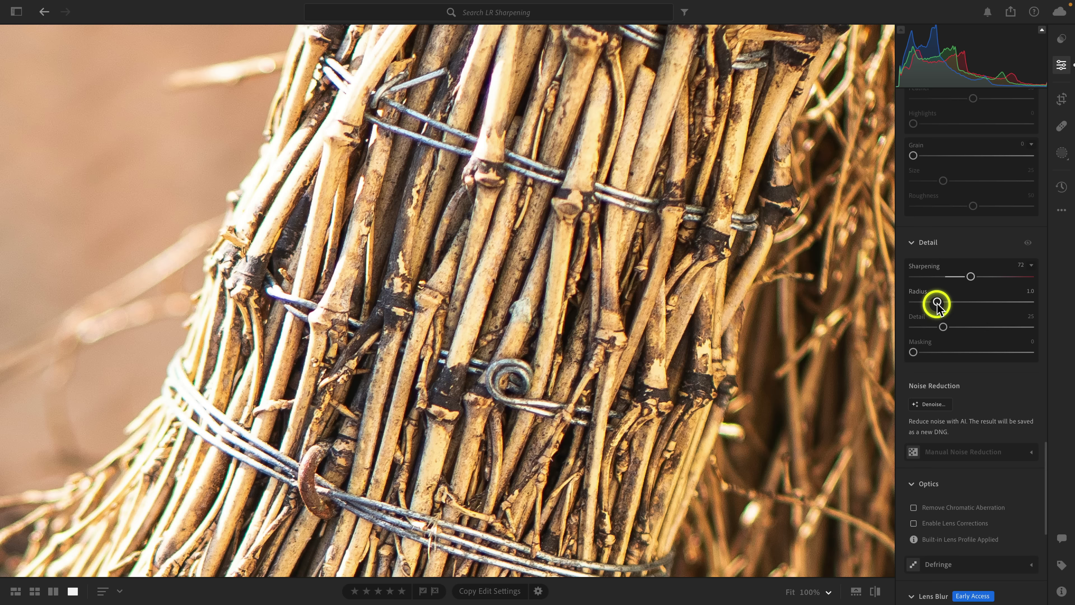
{"action": "left_click", "coordinate": [936, 301]}
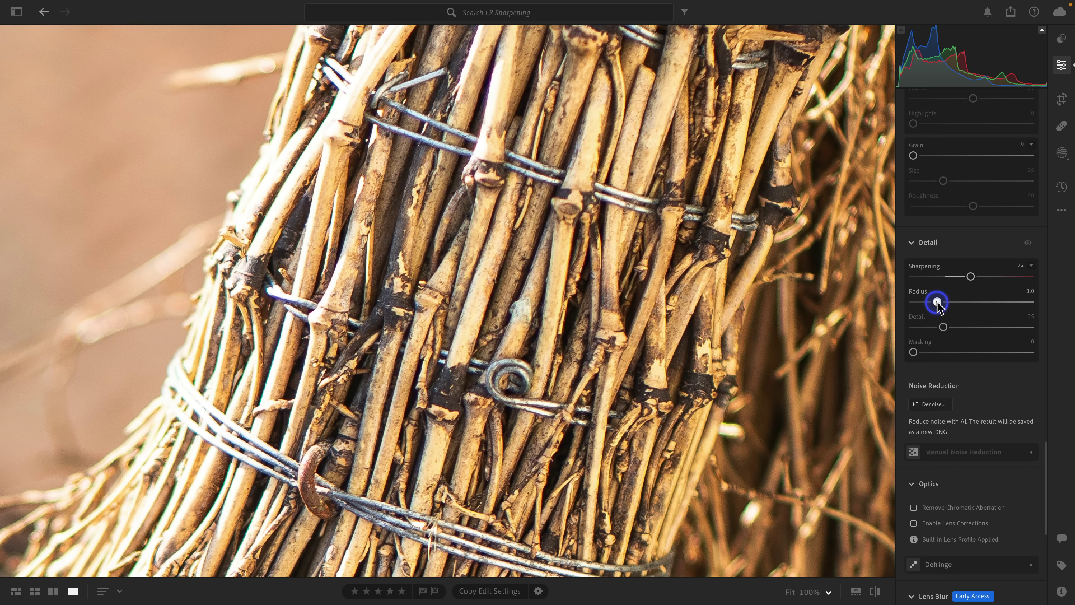
{"action": "left_click_drag", "start_coordinate": [936, 301], "coordinate": [898, 304]}
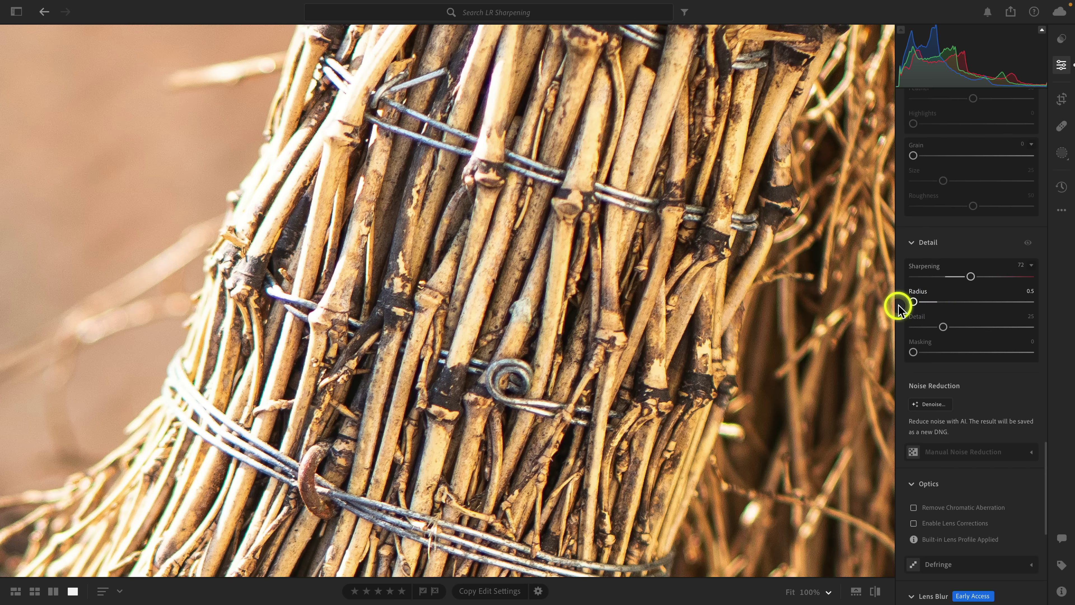
{"action": "double_click", "coordinate": [913, 302]}
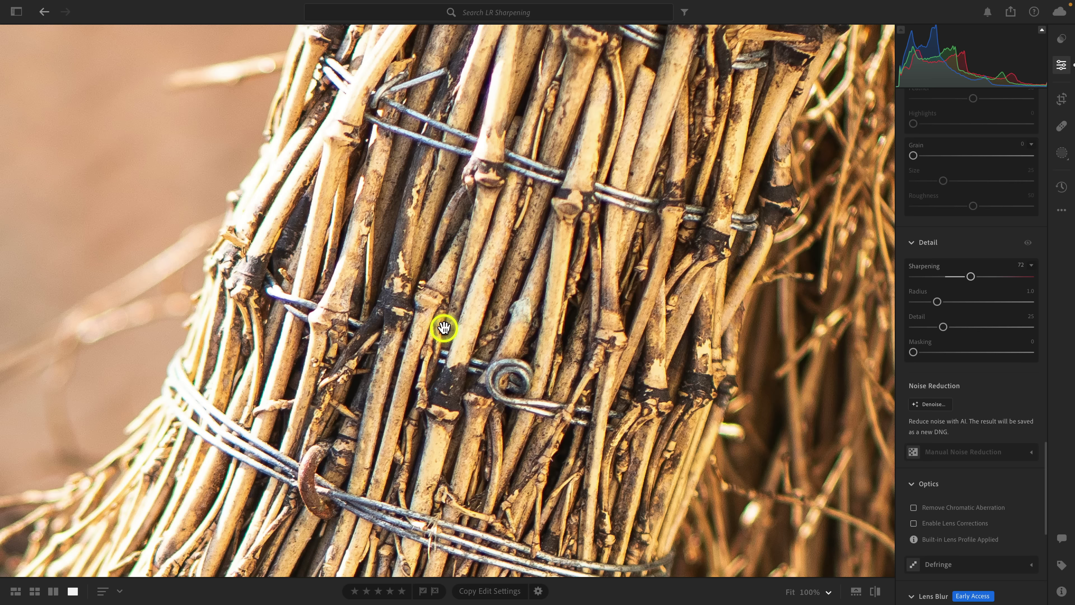
Step: Try sharpening Detail values of 88 and 100 with the edge preview, and return Detail to 25
{"action": "key", "text": "alt"}
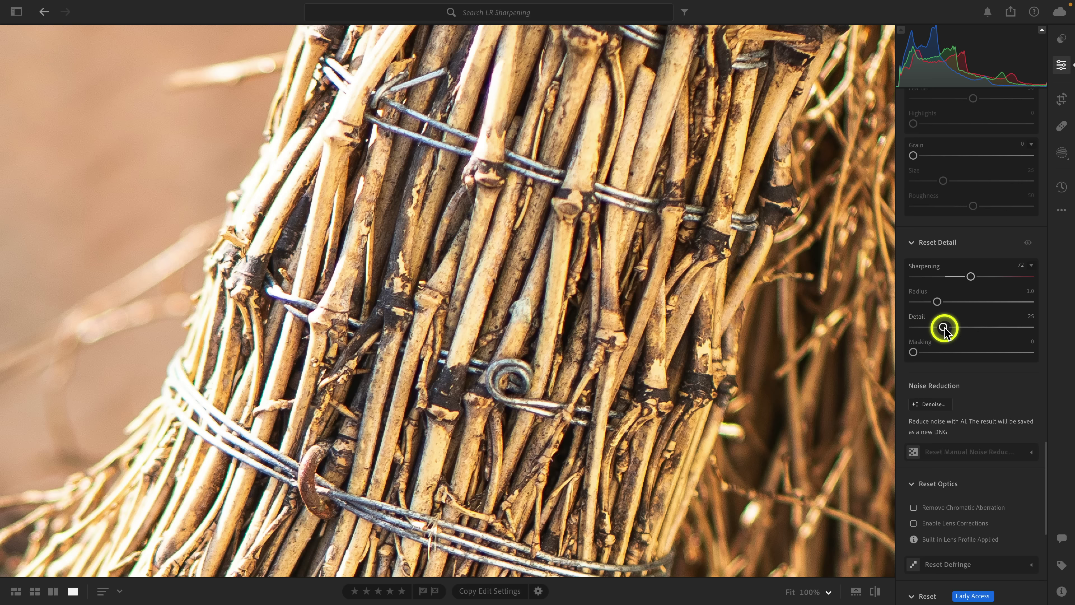
{"action": "left_click_drag", "start_coordinate": [944, 328], "coordinate": [1018, 328]}
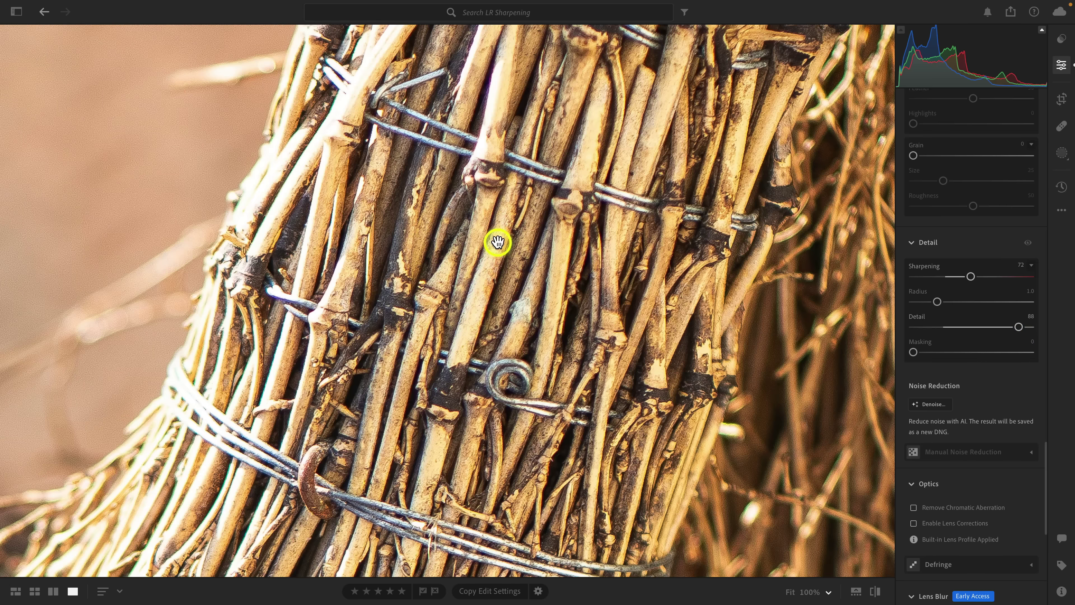
{"action": "key", "text": "alt"}
{"action": "mouse_move", "coordinate": [1018, 326]}
{"action": "left_mouse_down"}
{"action": "mouse_move", "coordinate": [927, 327]}
{"action": "mouse_move", "coordinate": [1034, 329]}
{"action": "left_mouse_up"}
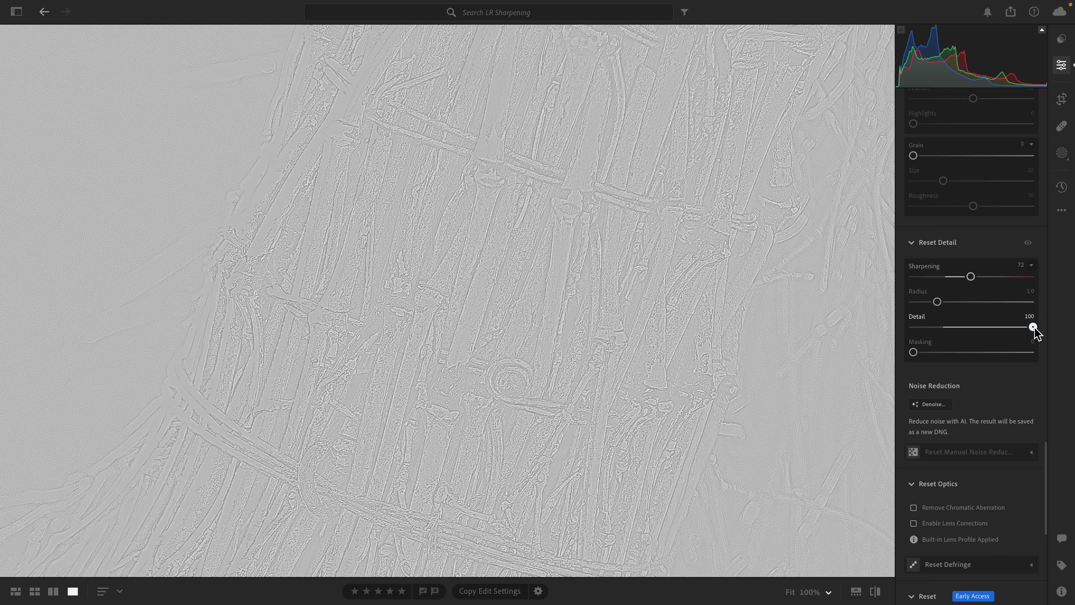
{"action": "key", "text": "alt"}
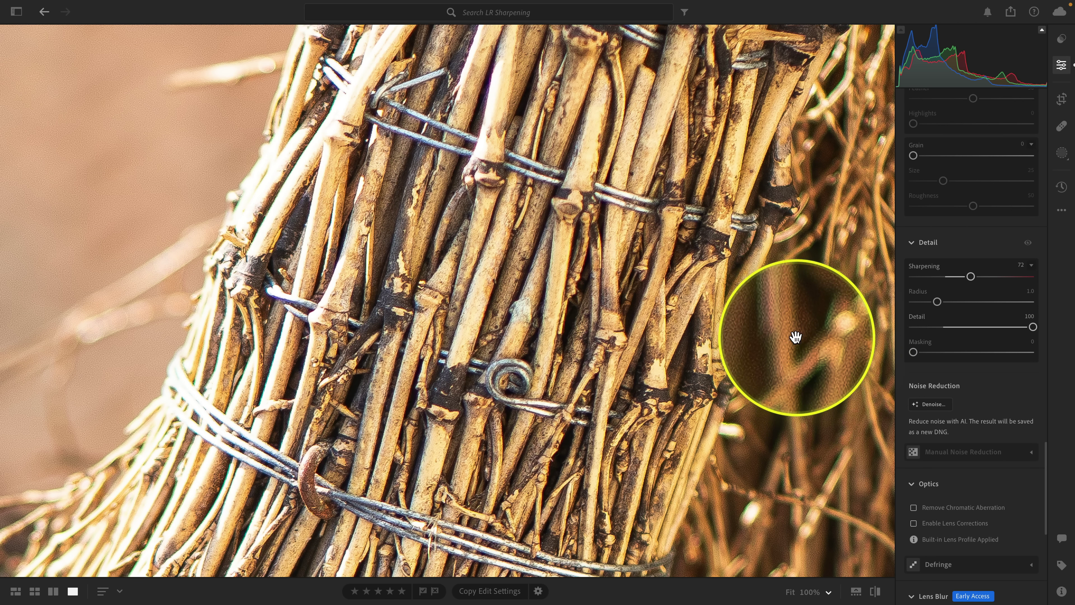
{"action": "left_click_drag", "start_coordinate": [1032, 326], "coordinate": [943, 327]}
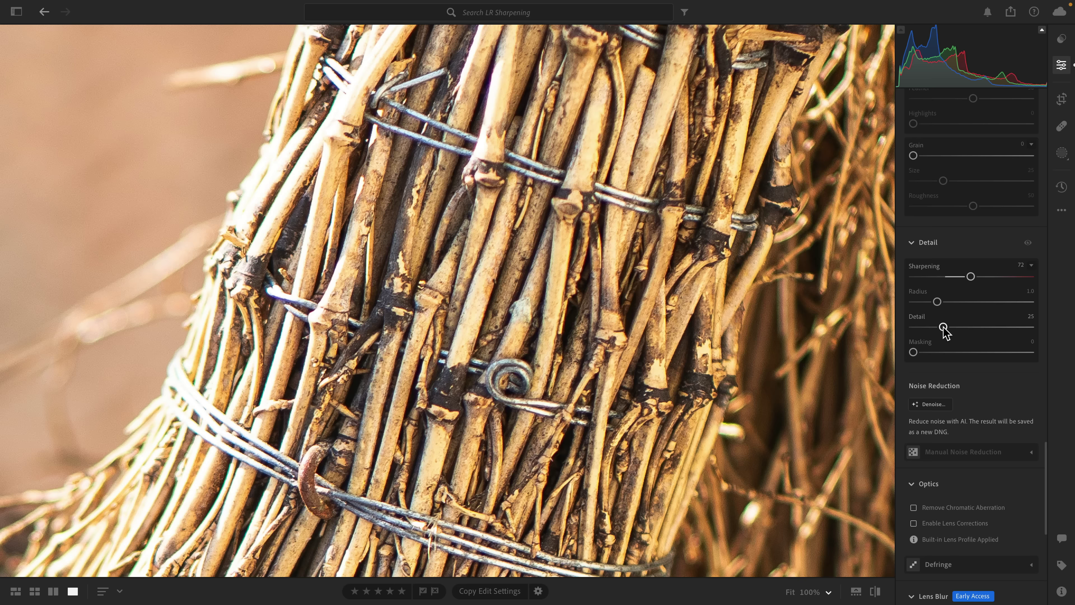
Step: Set the sharpening Detail value to 42 and fit the whole broom photo in view
{"action": "left_click_drag", "start_coordinate": [943, 328], "coordinate": [964, 329]}
{"action": "left_click", "coordinate": [581, 278]}
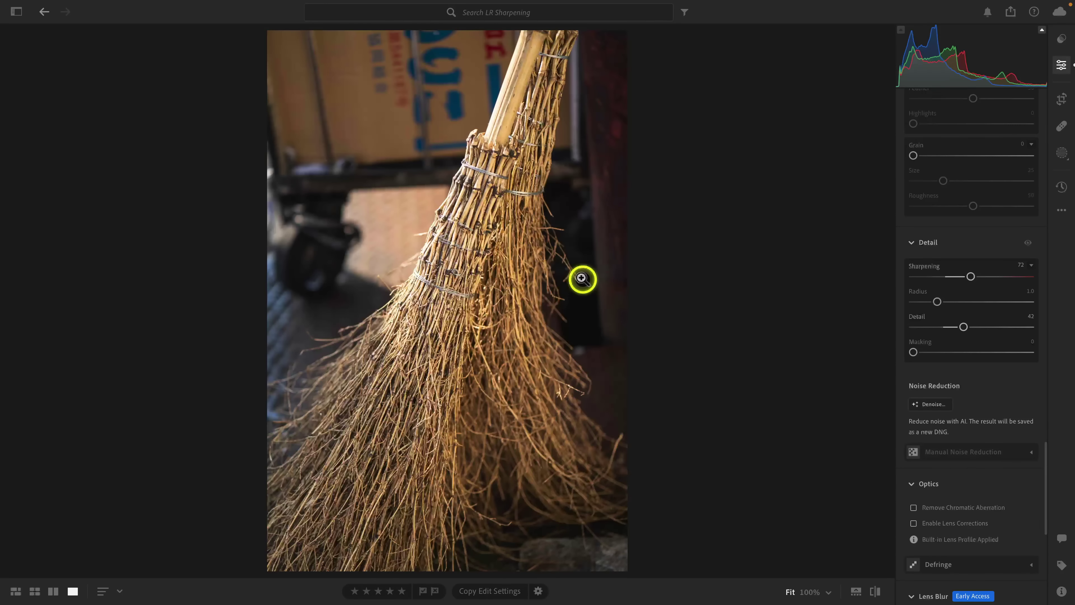
{"action": "left_click", "coordinate": [421, 163]}
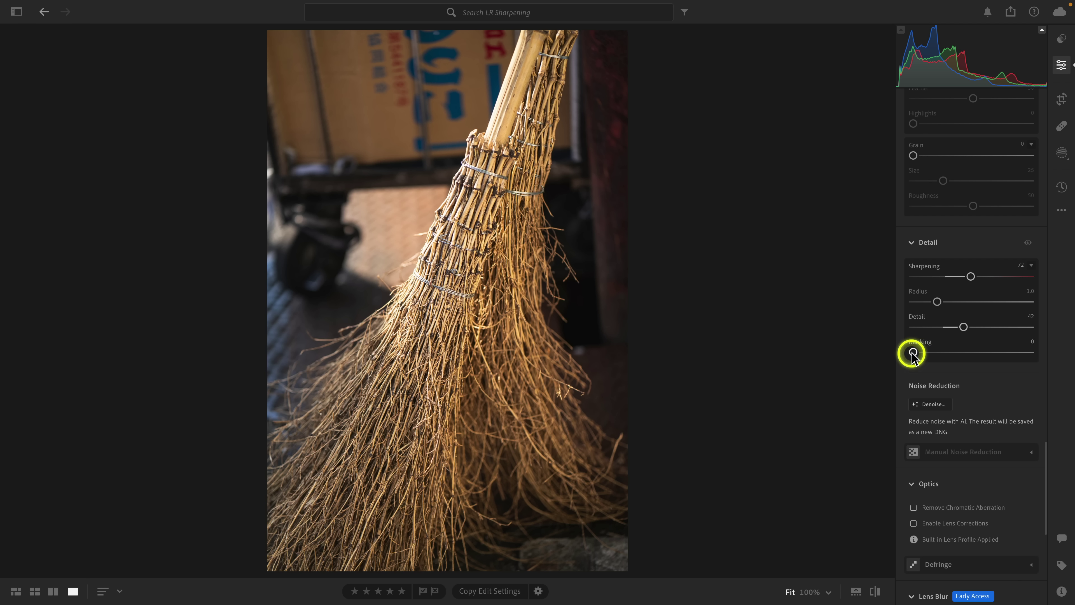
Step: Set sharpening Masking to 82 using the black-and-white mask preview, and compare the photo with the Detail adjustments off and on
{"action": "key", "text": "alt"}
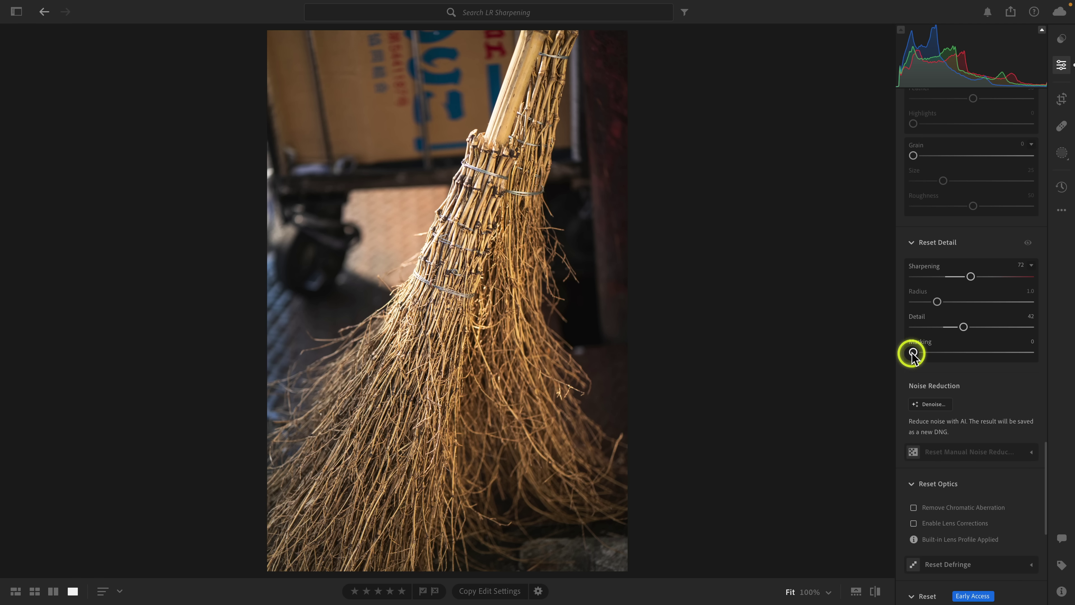
{"action": "mouse_move", "coordinate": [913, 353]}
{"action": "left_mouse_down"}
{"action": "mouse_move", "coordinate": [895, 353]}
{"action": "mouse_move", "coordinate": [927, 353]}
{"action": "left_mouse_up"}
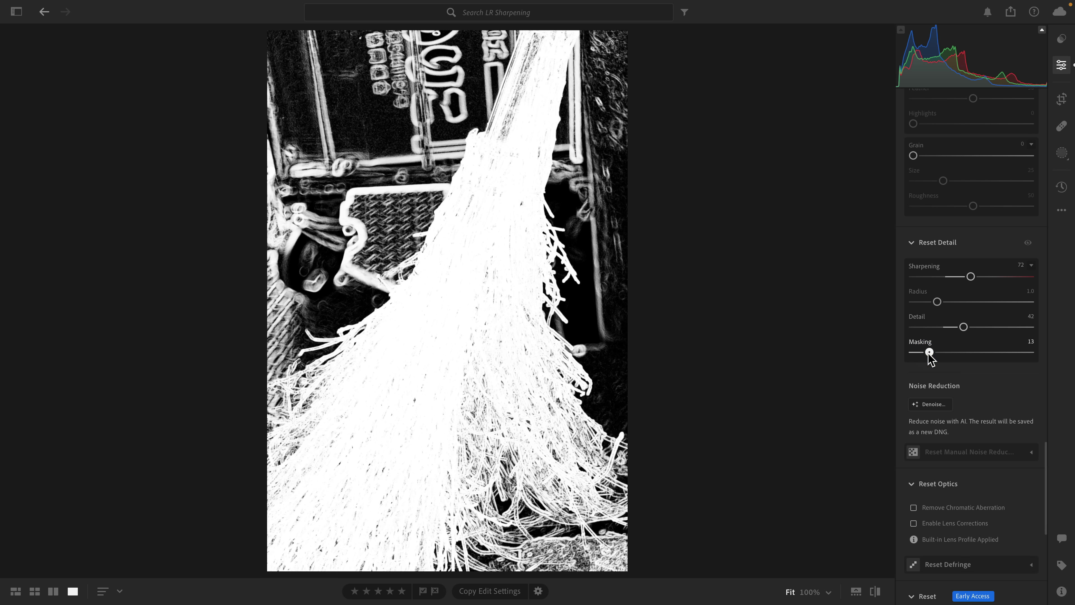
{"action": "left_click_drag", "start_coordinate": [929, 354], "coordinate": [1009, 353]}
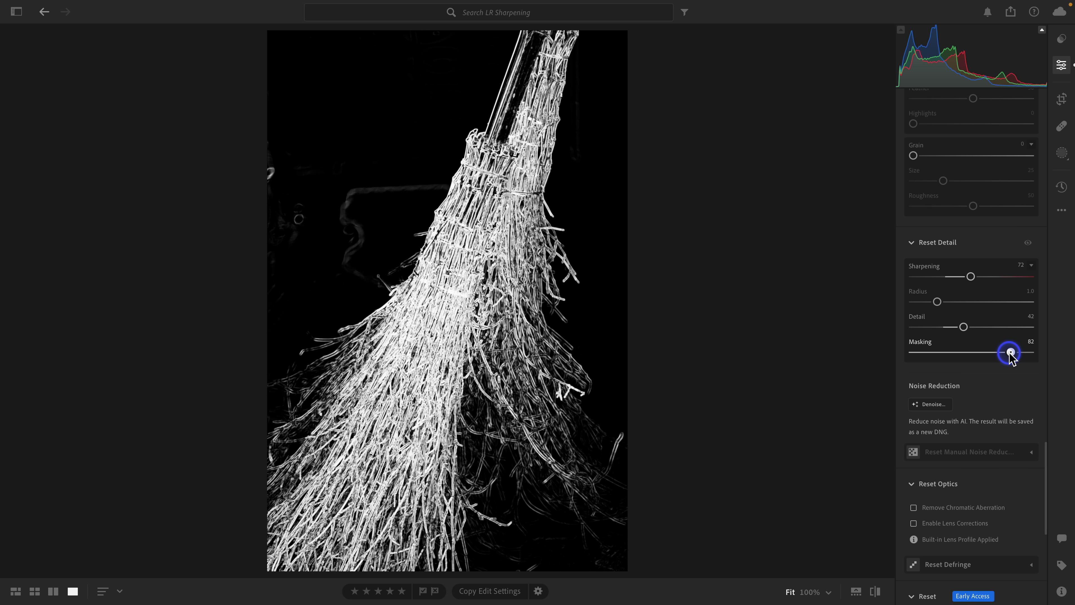
{"action": "left_click_drag", "start_coordinate": [1009, 353], "coordinate": [1011, 354]}
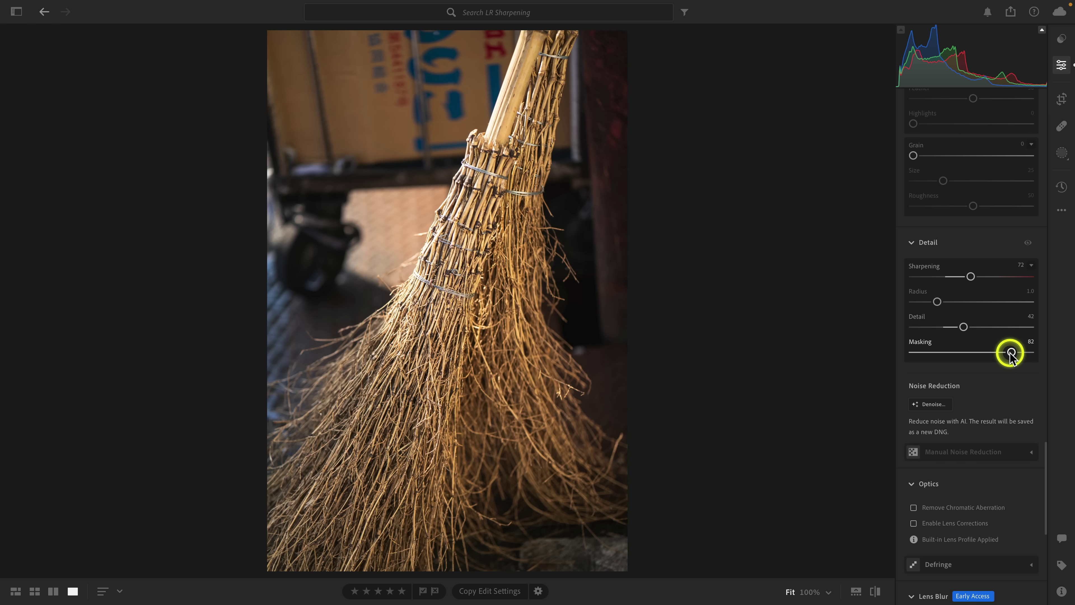
{"action": "left_click", "coordinate": [1027, 243]}
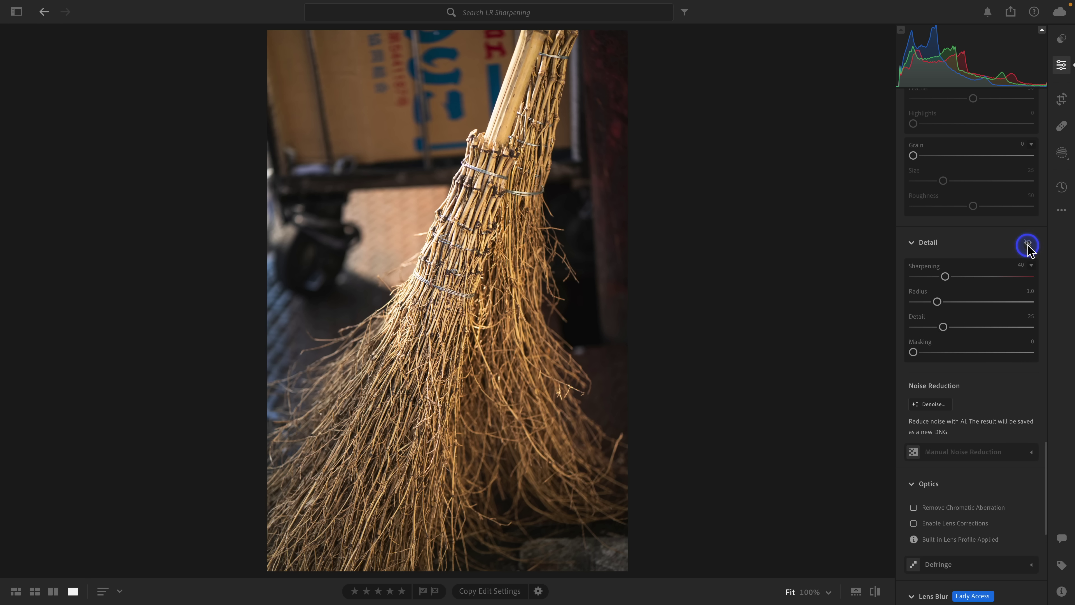
{"action": "left_click", "coordinate": [1028, 243]}
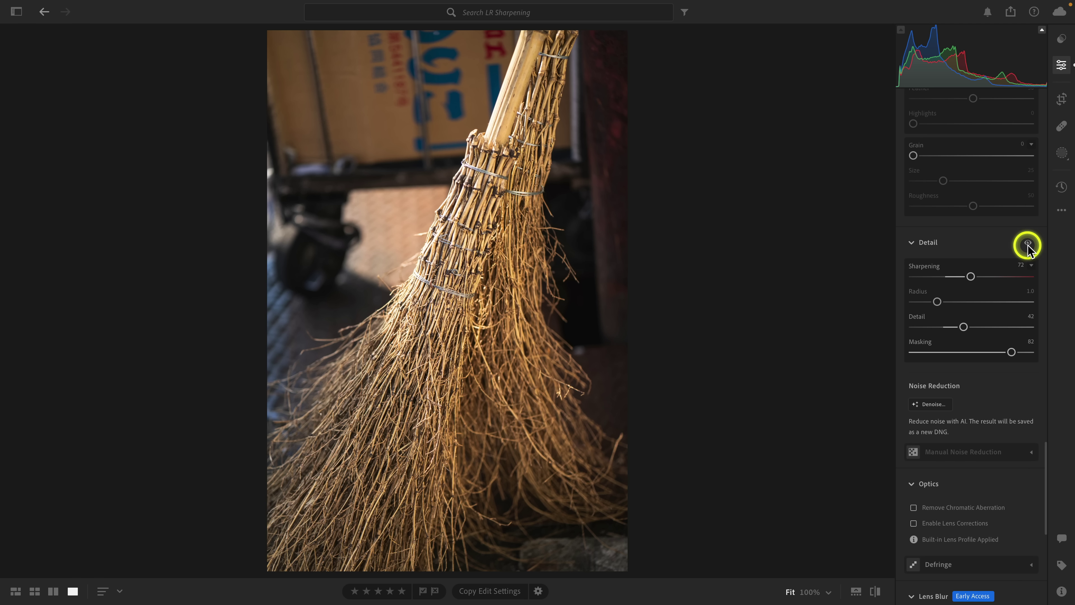